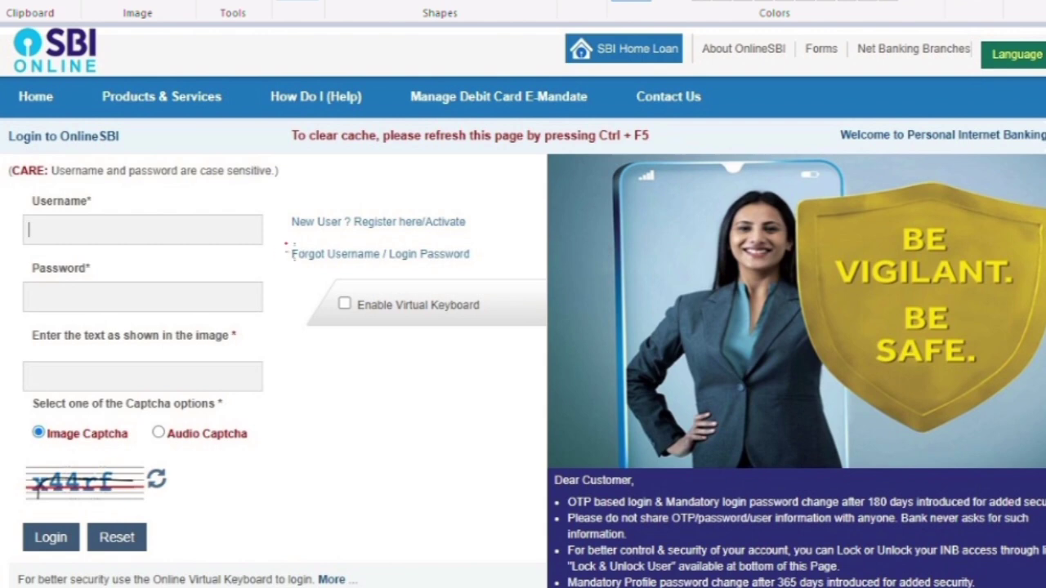
# Mark in red the Forgot Username / Login Password link, the issue dropdown, its Forgot Username option and the Next button on the screenshots.
pyautogui.moveTo(286, 244)
pyautogui.mouseDown()
pyautogui.moveTo(458, 241)
pyautogui.moveTo(488, 252)
pyautogui.moveTo(484, 274)
pyautogui.moveTo(286, 270)
pyautogui.moveTo(279, 246)
pyautogui.moveTo(294, 245)
pyautogui.mouseUp()
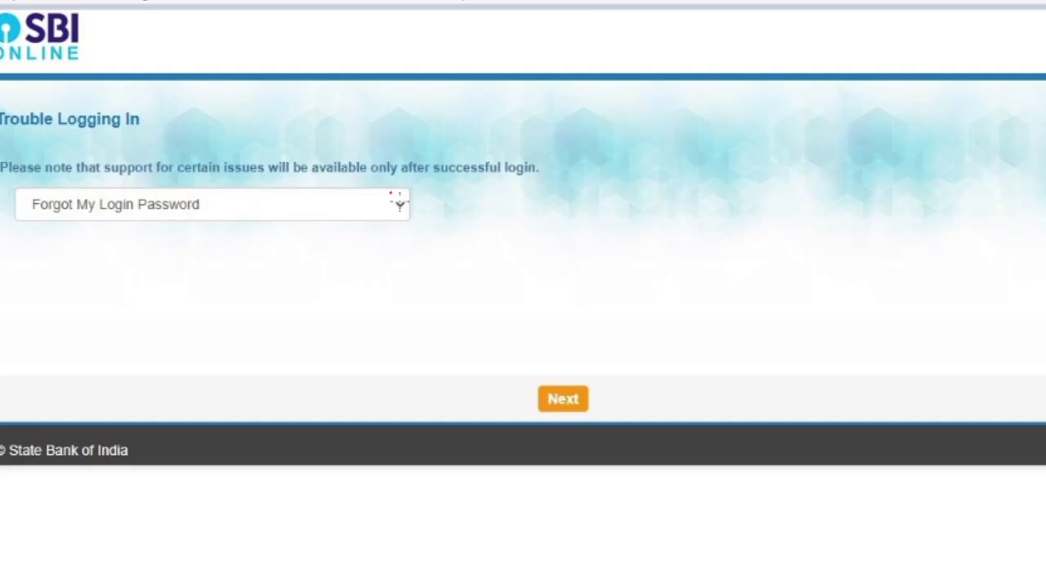
pyautogui.moveTo(406, 198); pyautogui.dragTo(461, 170)
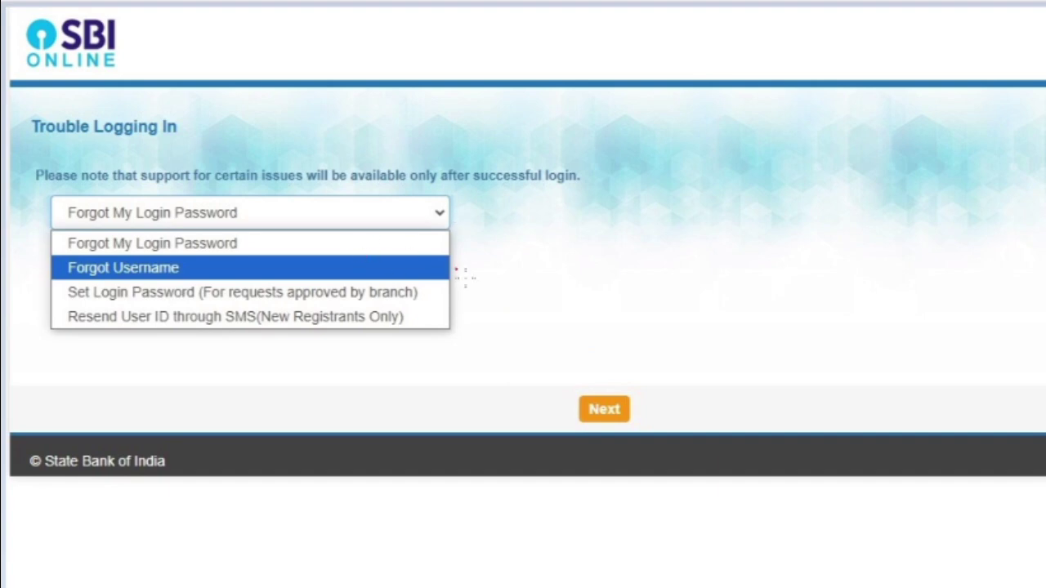
pyautogui.moveTo(457, 271)
pyautogui.mouseDown()
pyautogui.moveTo(468, 280)
pyautogui.moveTo(513, 232)
pyautogui.mouseUp()
pyautogui.moveTo(644, 405)
pyautogui.mouseDown()
pyautogui.moveTo(650, 417)
pyautogui.moveTo(684, 366)
pyautogui.mouseUp()
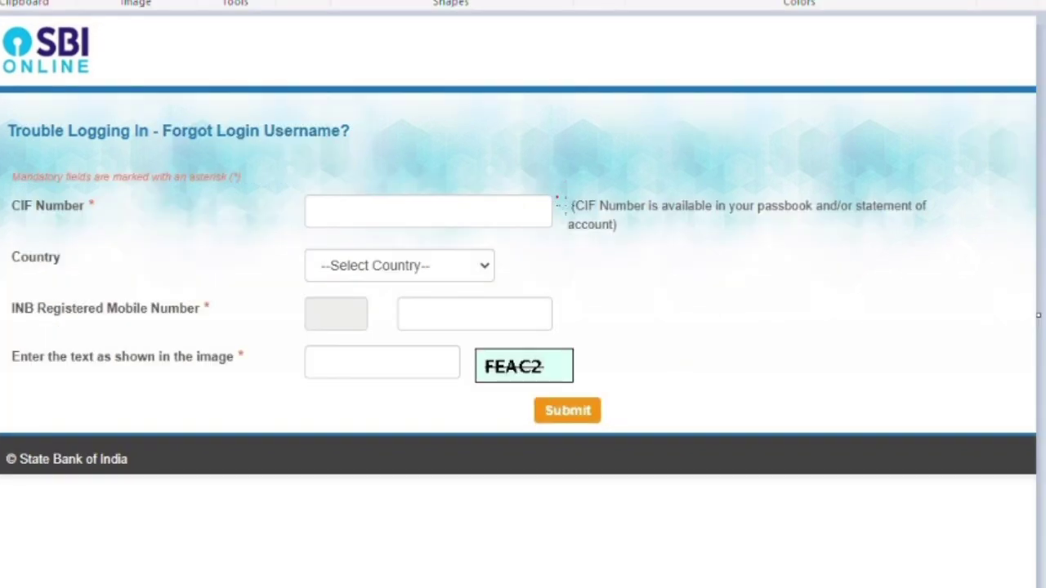
# Add red check marks beside the CIF Number field, the Country dropdown and the India option on the Forgot Login Username screenshots.
pyautogui.moveTo(557, 202); pyautogui.dragTo(633, 154)
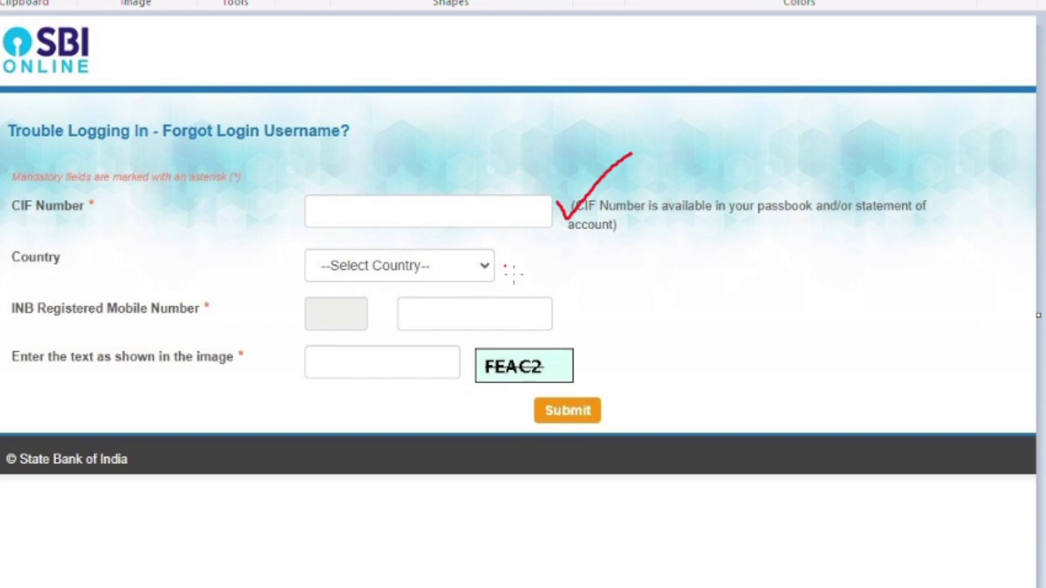
pyautogui.moveTo(505, 266)
pyautogui.mouseDown()
pyautogui.moveTo(518, 275)
pyautogui.moveTo(555, 240)
pyautogui.mouseUp()
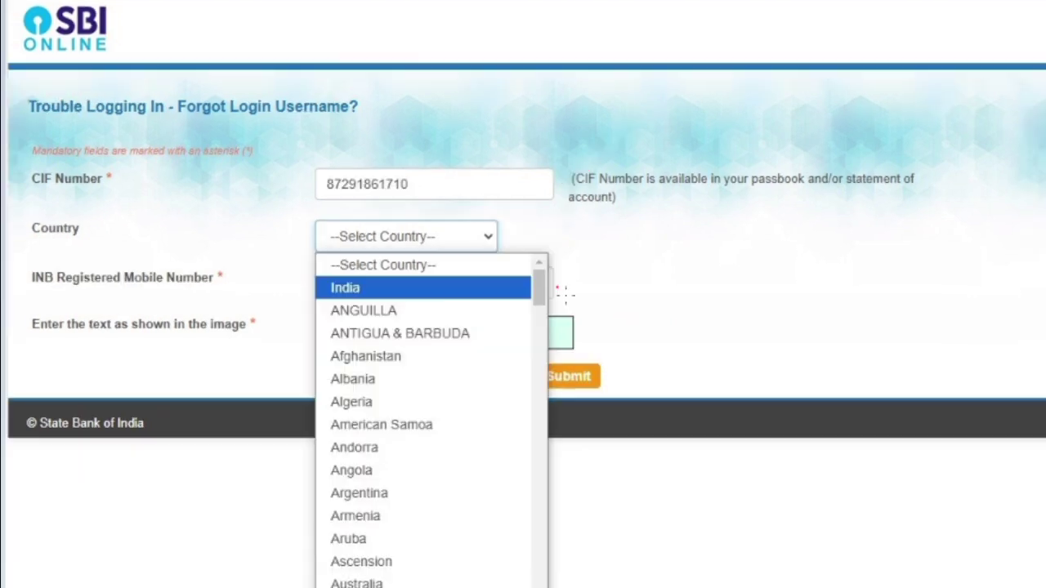
pyautogui.moveTo(557, 286)
pyautogui.mouseDown()
pyautogui.moveTo(564, 293)
pyautogui.moveTo(610, 268)
pyautogui.mouseUp()
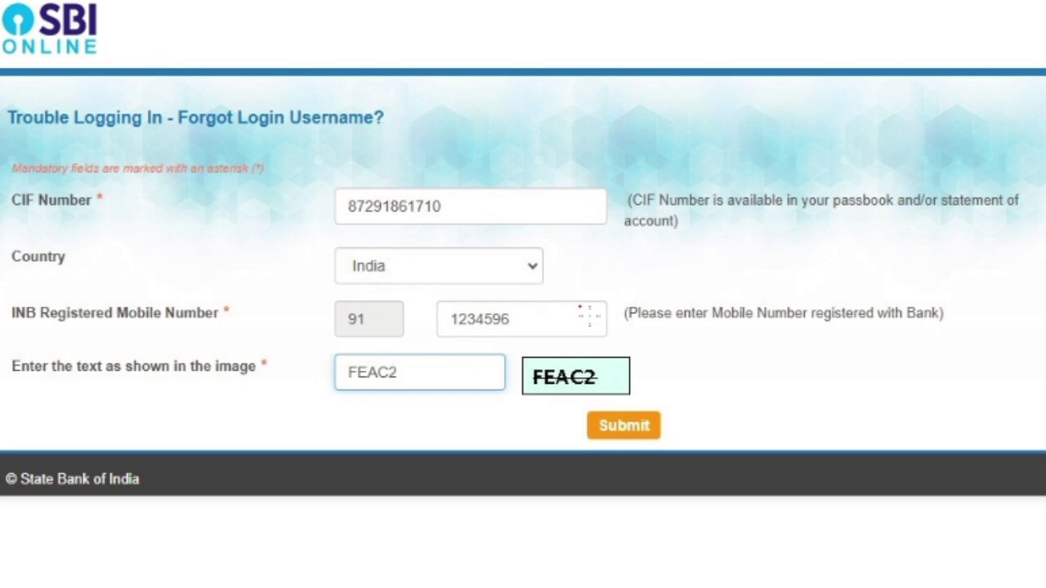
# Check-mark the mobile number field, captcha image and Submit button in red, and circle the entered captcha text on the username form.
pyautogui.moveTo(613, 307)
pyautogui.mouseDown()
pyautogui.moveTo(630, 327)
pyautogui.moveTo(691, 281)
pyautogui.mouseUp()
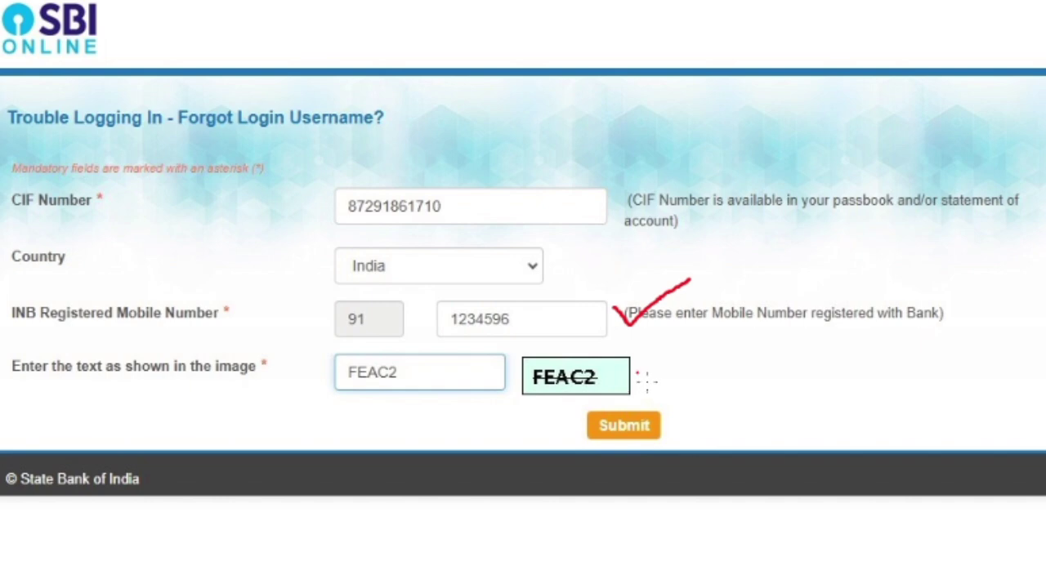
pyautogui.moveTo(406, 353)
pyautogui.mouseDown()
pyautogui.moveTo(337, 354)
pyautogui.moveTo(342, 406)
pyautogui.moveTo(409, 376)
pyautogui.moveTo(412, 350)
pyautogui.moveTo(412, 374)
pyautogui.mouseUp()
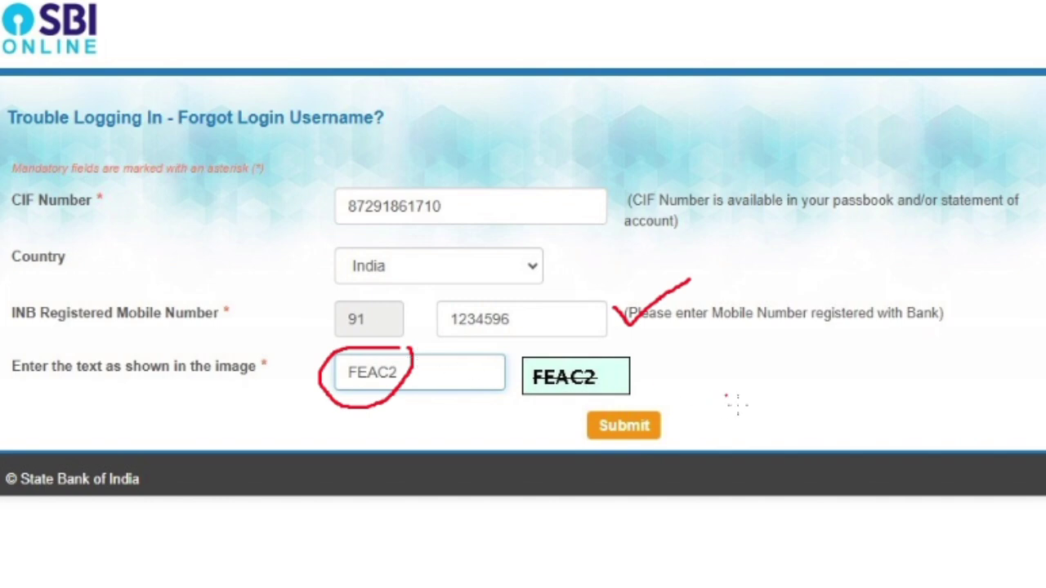
pyautogui.moveTo(642, 369)
pyautogui.mouseDown()
pyautogui.moveTo(648, 381)
pyautogui.moveTo(723, 340)
pyautogui.mouseUp()
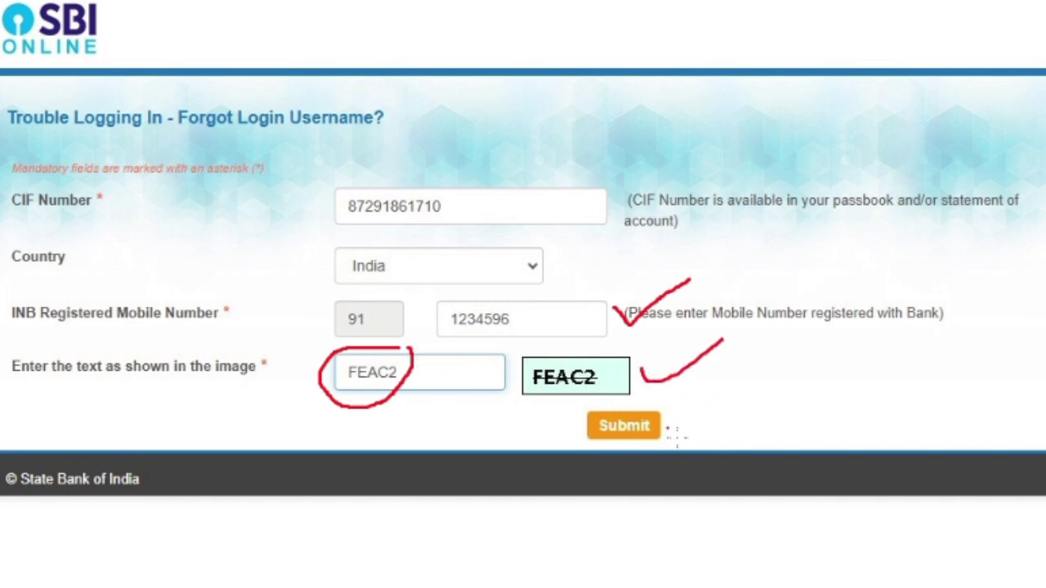
pyautogui.moveTo(667, 428)
pyautogui.mouseDown()
pyautogui.moveTo(677, 439)
pyautogui.moveTo(723, 391)
pyautogui.mouseUp()
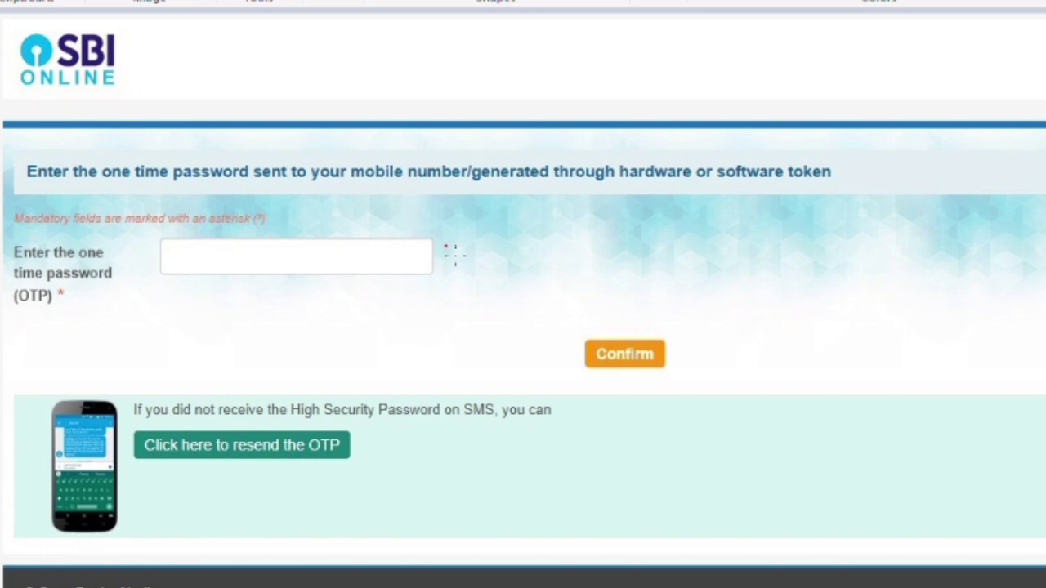
# Draw red check marks beside the one time password field and the Confirm button on the username recovery's OTP screenshot.
pyautogui.moveTo(446, 246)
pyautogui.mouseDown()
pyautogui.moveTo(451, 270)
pyautogui.moveTo(536, 219)
pyautogui.mouseUp()
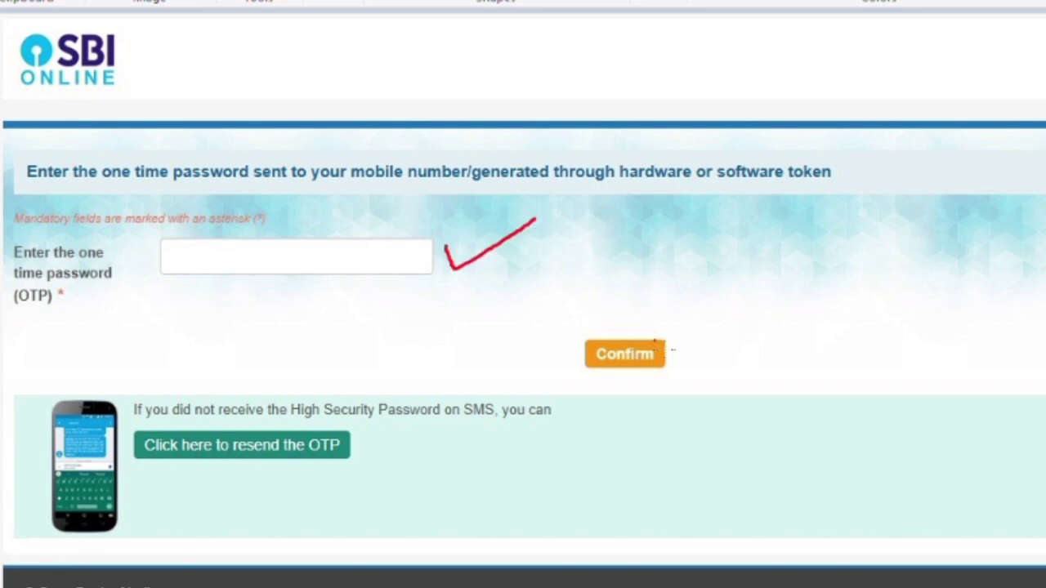
pyautogui.moveTo(675, 358)
pyautogui.mouseDown()
pyautogui.moveTo(684, 372)
pyautogui.moveTo(787, 314)
pyautogui.mouseUp()
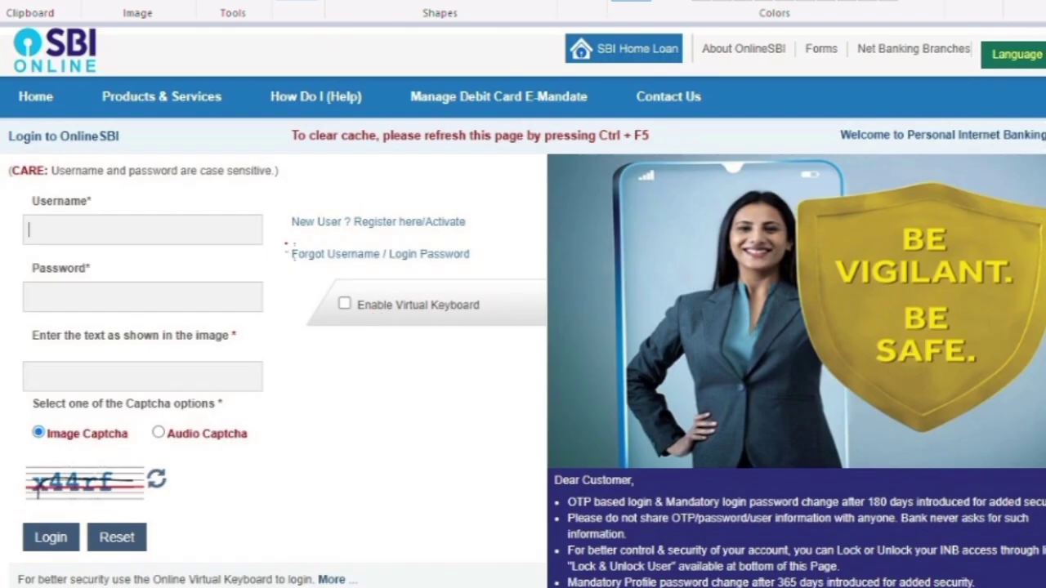
# Mark in red the Forgot Username / Login Password link, the Forgot My Login Password option and the Next button.
pyautogui.moveTo(288, 244)
pyautogui.mouseDown()
pyautogui.moveTo(479, 241)
pyautogui.moveTo(472, 275)
pyautogui.moveTo(288, 272)
pyautogui.moveTo(278, 247)
pyautogui.moveTo(296, 248)
pyautogui.mouseUp()
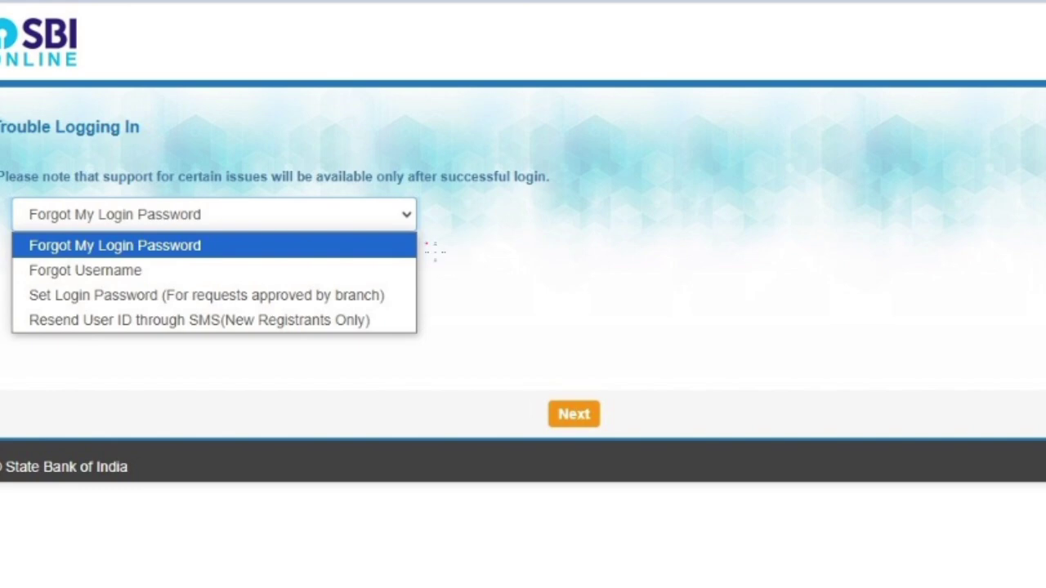
pyautogui.moveTo(426, 243); pyautogui.dragTo(495, 211)
pyautogui.moveTo(609, 408)
pyautogui.mouseDown()
pyautogui.moveTo(619, 418)
pyautogui.moveTo(671, 372)
pyautogui.mouseUp()
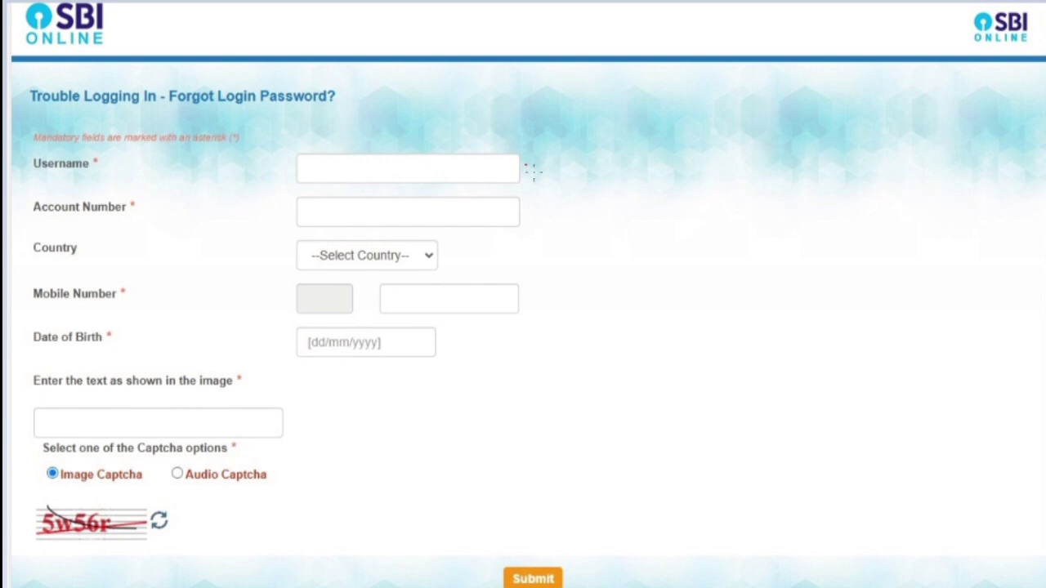
# Add red check marks beside the Username, Account Number and Country fields and the India option on the Forgot Login Password screenshots.
pyautogui.moveTo(527, 167)
pyautogui.mouseDown()
pyautogui.moveTo(539, 176)
pyautogui.moveTo(570, 136)
pyautogui.mouseUp()
pyautogui.moveTo(534, 215)
pyautogui.mouseDown()
pyautogui.moveTo(540, 223)
pyautogui.moveTo(629, 184)
pyautogui.mouseUp()
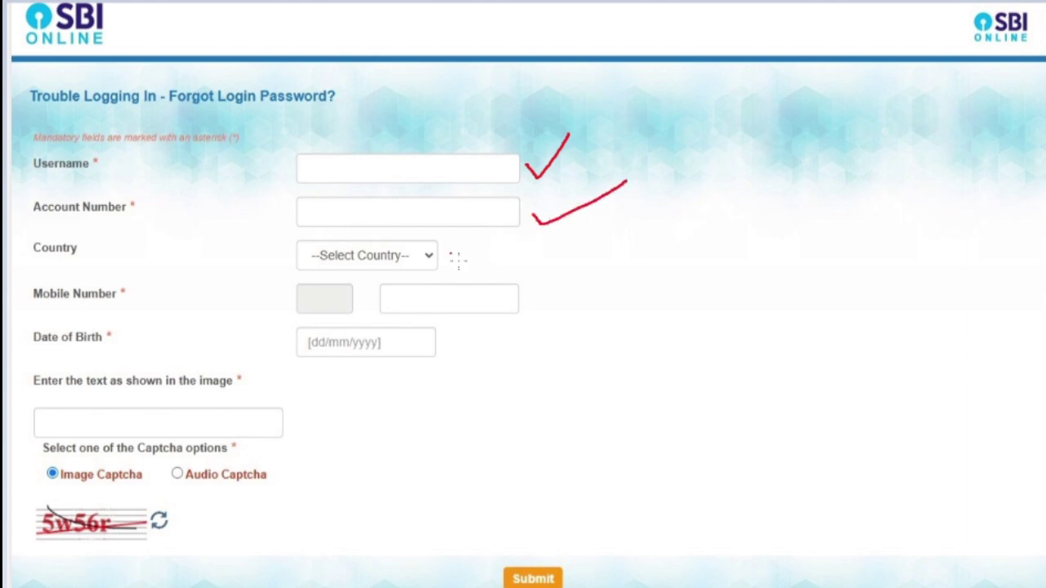
pyautogui.moveTo(451, 255); pyautogui.dragTo(477, 254)
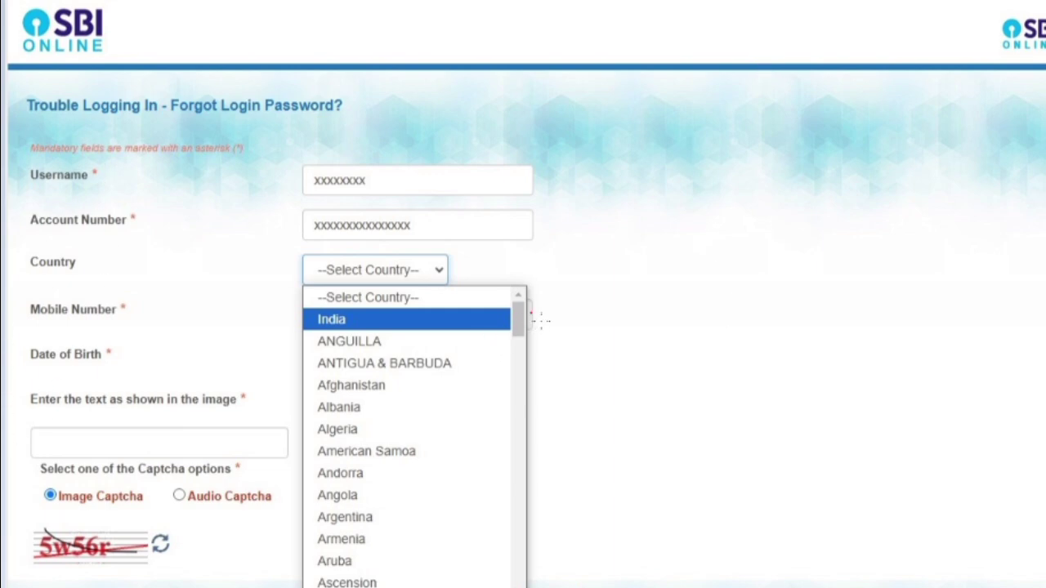
pyautogui.moveTo(542, 320); pyautogui.dragTo(600, 293)
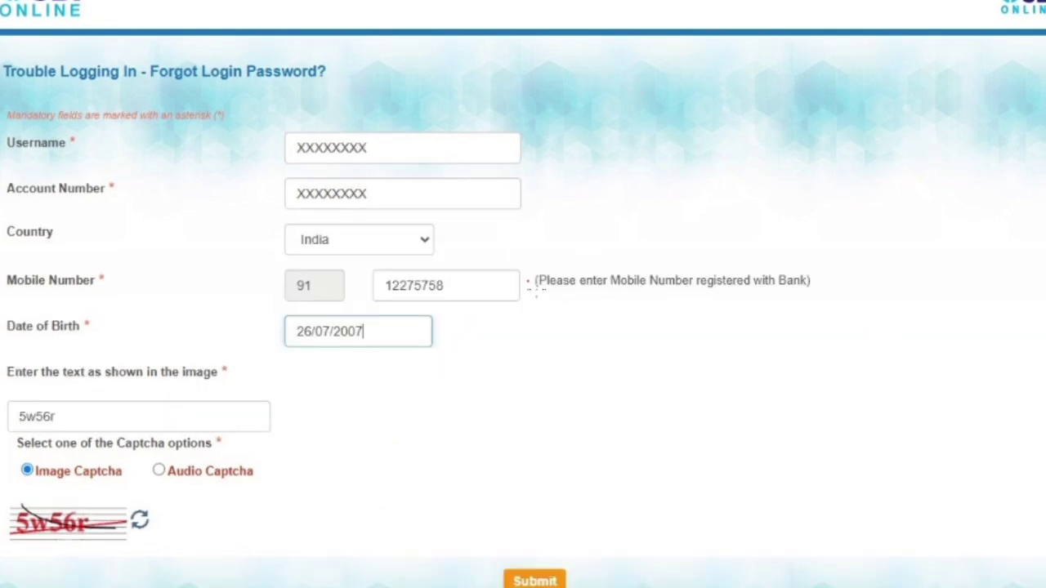
# Check-mark the Mobile Number, Date of Birth, captcha text field and Submit button in red, and circle the captcha image.
pyautogui.moveTo(528, 278); pyautogui.dragTo(580, 247)
pyautogui.moveTo(437, 333)
pyautogui.mouseDown()
pyautogui.moveTo(447, 350)
pyautogui.moveTo(509, 316)
pyautogui.mouseUp()
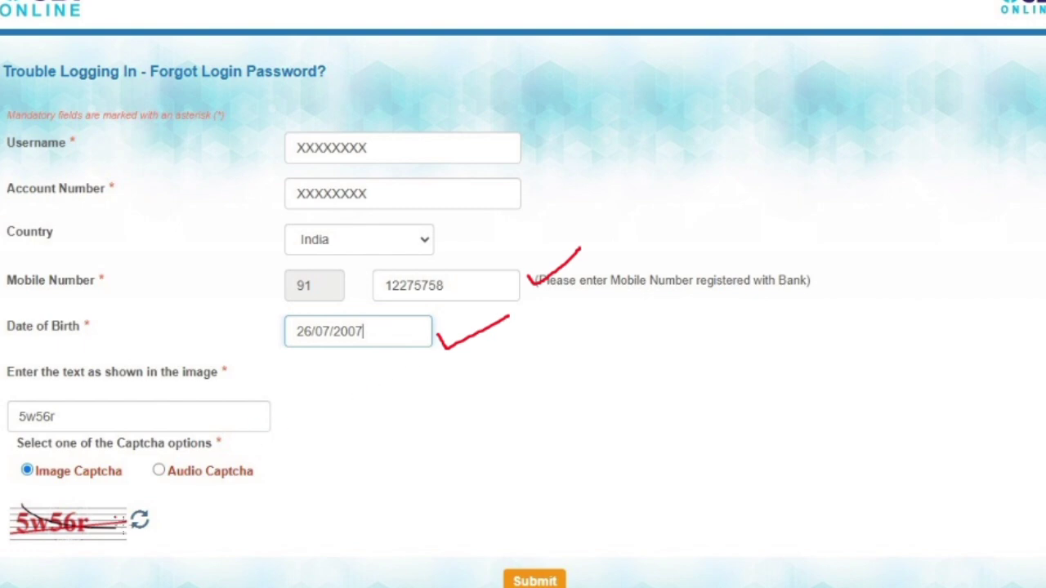
pyautogui.moveTo(104, 495)
pyautogui.mouseDown()
pyautogui.moveTo(13, 497)
pyautogui.moveTo(23, 558)
pyautogui.moveTo(175, 530)
pyautogui.moveTo(131, 499)
pyautogui.moveTo(96, 496)
pyautogui.mouseUp()
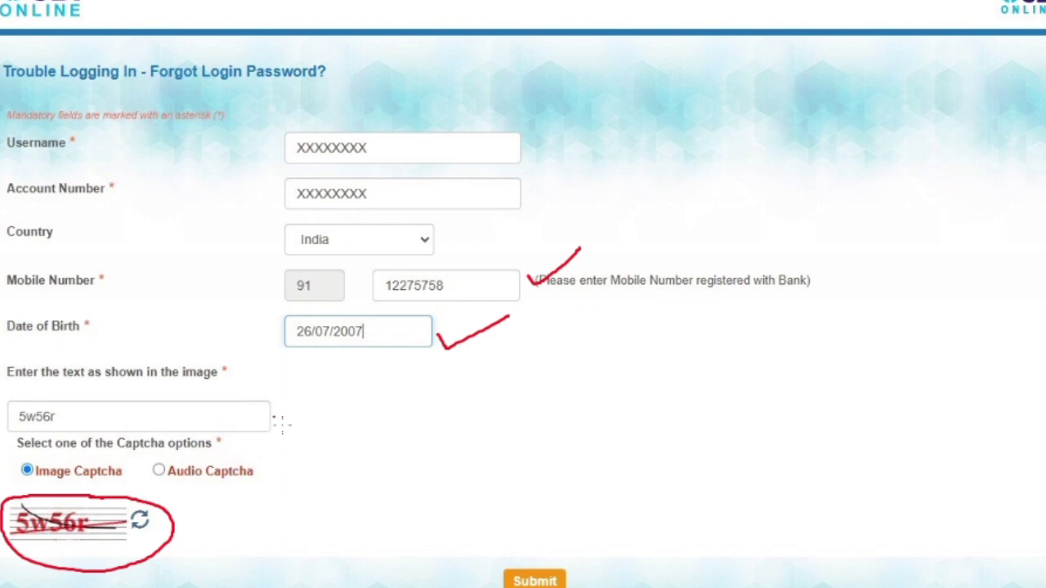
pyautogui.moveTo(272, 417)
pyautogui.mouseDown()
pyautogui.moveTo(284, 431)
pyautogui.moveTo(363, 385)
pyautogui.mouseUp()
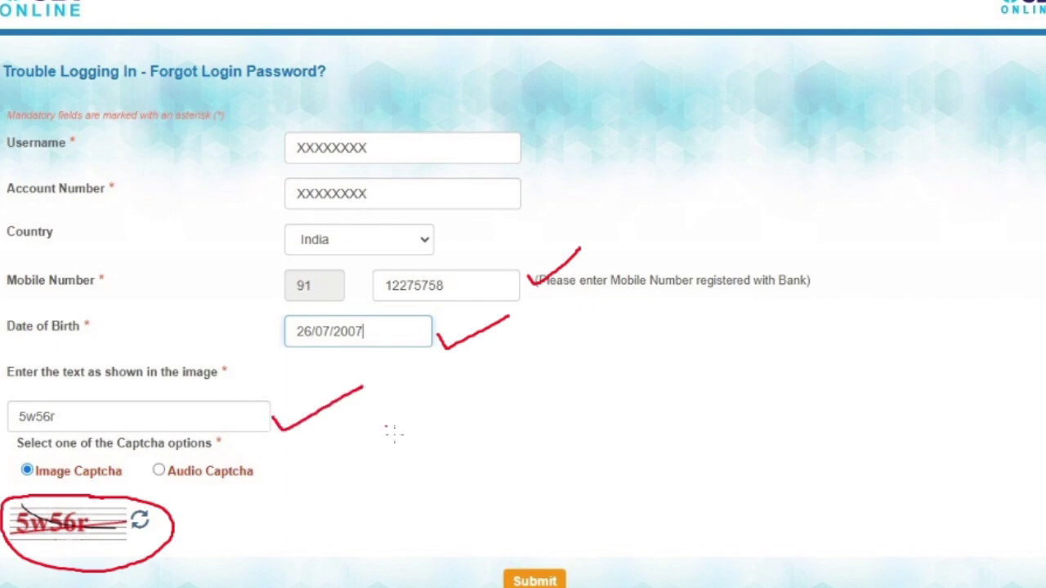
pyautogui.moveTo(575, 582); pyautogui.dragTo(680, 550)
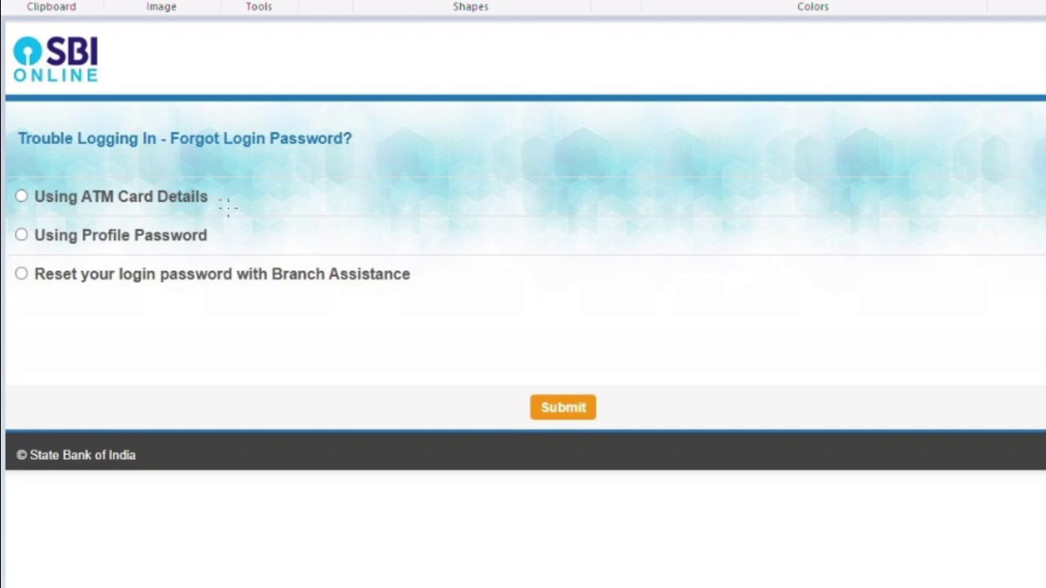
# Draw red check marks beside the Using ATM Card Details option and the Submit button on the reset method screenshot.
pyautogui.moveTo(227, 207)
pyautogui.mouseDown()
pyautogui.moveTo(237, 214)
pyautogui.moveTo(282, 159)
pyautogui.mouseUp()
pyautogui.moveTo(614, 401)
pyautogui.mouseDown()
pyautogui.moveTo(622, 415)
pyautogui.moveTo(680, 371)
pyautogui.mouseUp()
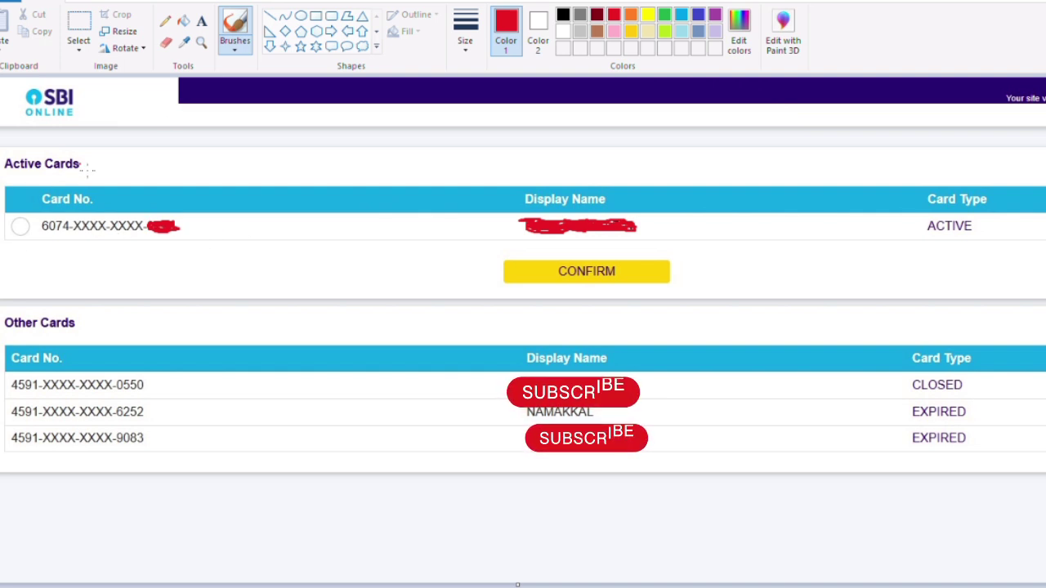
# Draw red check marks beside the Active Cards heading, the active card's number and the CONFIRM button.
pyautogui.moveTo(83, 162)
pyautogui.mouseDown()
pyautogui.moveTo(90, 173)
pyautogui.moveTo(136, 148)
pyautogui.mouseUp()
pyautogui.moveTo(194, 230); pyautogui.dragTo(217, 230)
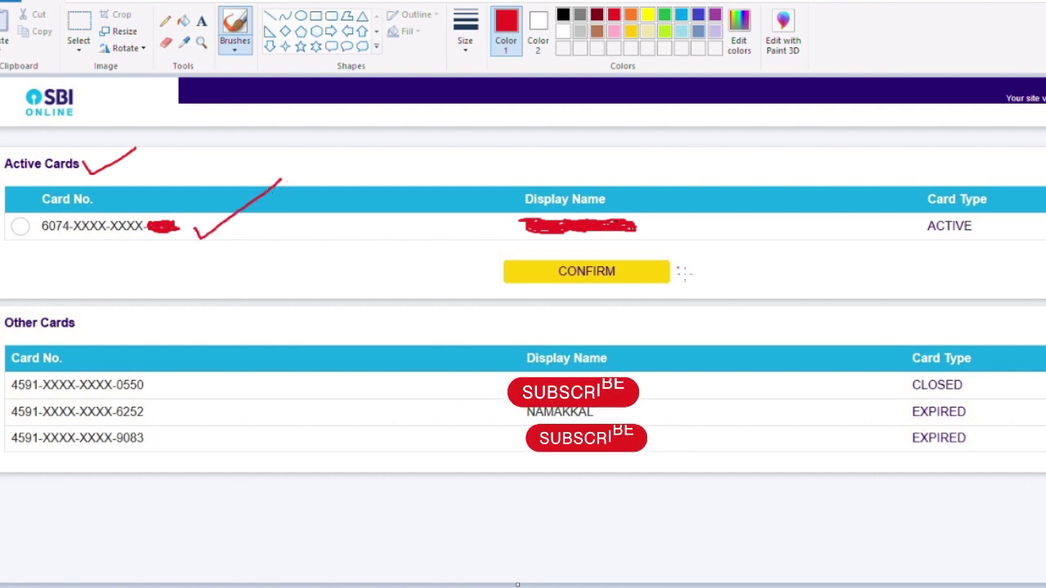
pyautogui.moveTo(678, 271)
pyautogui.mouseDown()
pyautogui.moveTo(689, 281)
pyautogui.moveTo(739, 230)
pyautogui.mouseUp()
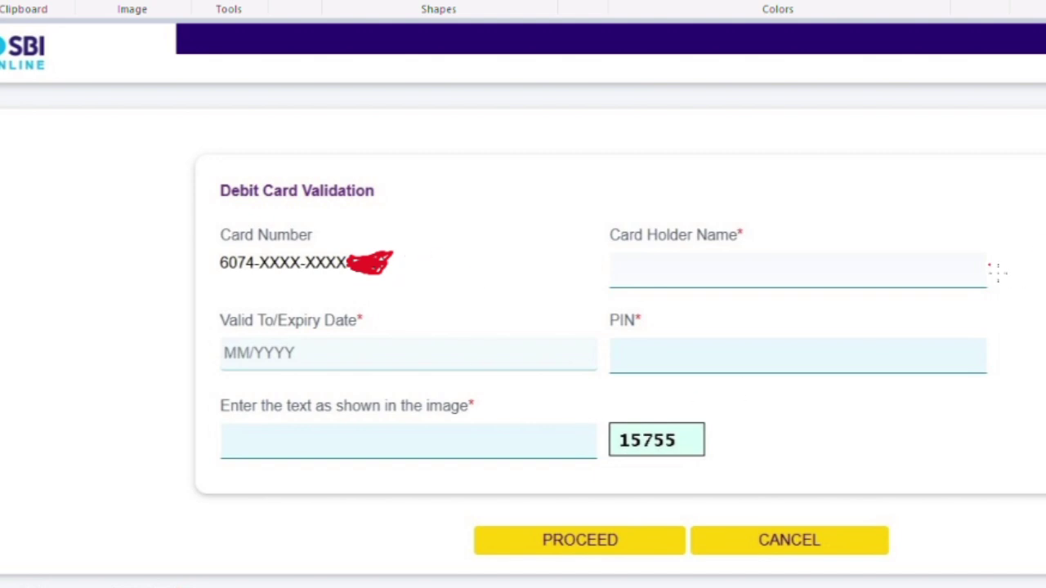
# On the Debit Card Validation screenshot, check-mark Card Holder Name, PIN, expiry date, captcha field and image, and PROCEED in red, and circle MM/YYYY.
pyautogui.moveTo(986, 249)
pyautogui.mouseDown()
pyautogui.moveTo(1007, 269)
pyautogui.moveTo(1045, 234)
pyautogui.mouseUp()
pyautogui.moveTo(990, 335)
pyautogui.mouseDown()
pyautogui.moveTo(1004, 350)
pyautogui.moveTo(1045, 311)
pyautogui.mouseUp()
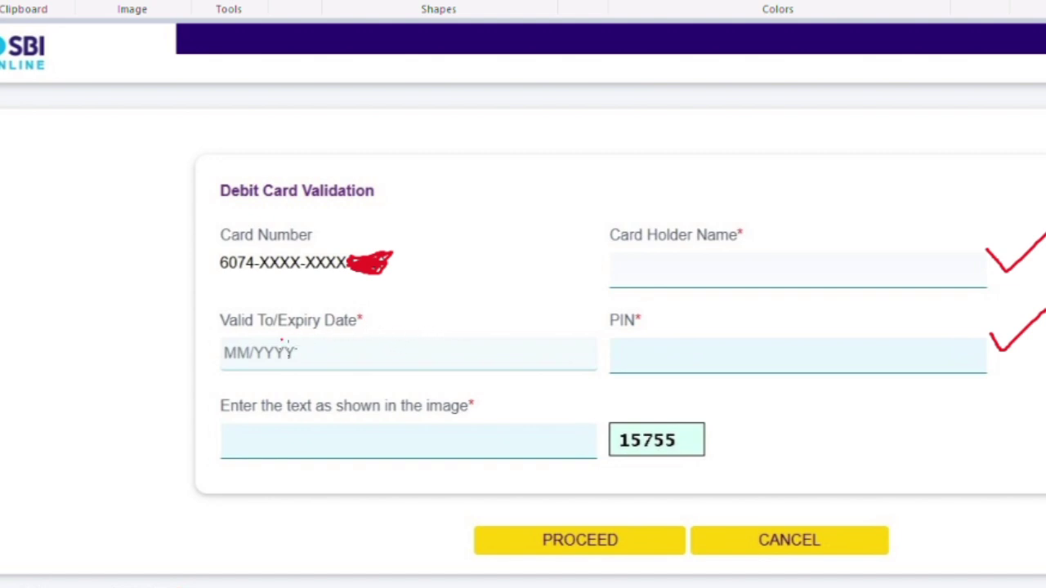
pyautogui.moveTo(255, 344)
pyautogui.mouseDown()
pyautogui.moveTo(217, 358)
pyautogui.moveTo(301, 368)
pyautogui.moveTo(269, 336)
pyautogui.moveTo(243, 344)
pyautogui.mouseUp()
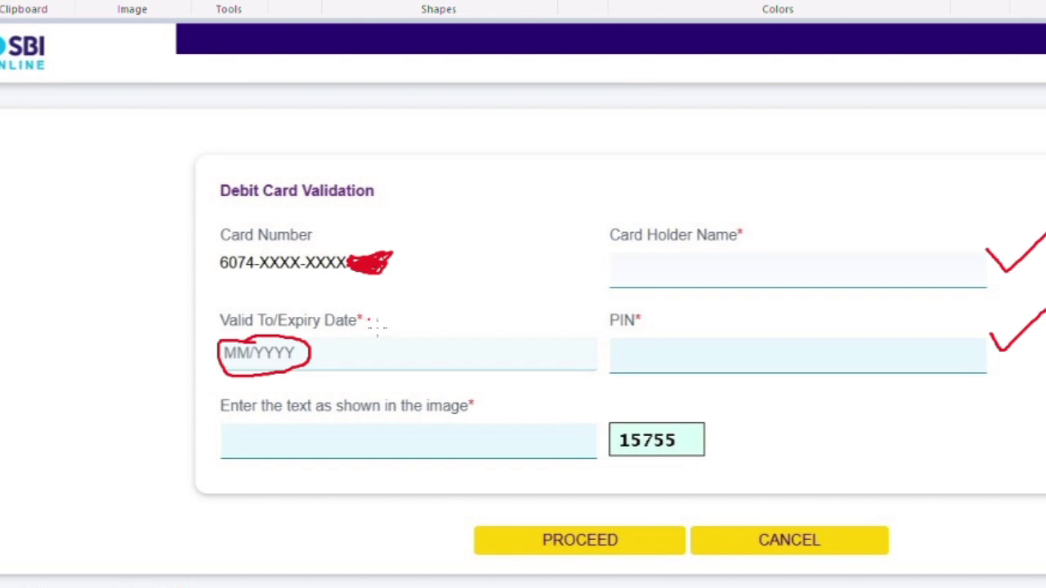
pyautogui.moveTo(365, 322)
pyautogui.mouseDown()
pyautogui.moveTo(376, 333)
pyautogui.moveTo(464, 291)
pyautogui.mouseUp()
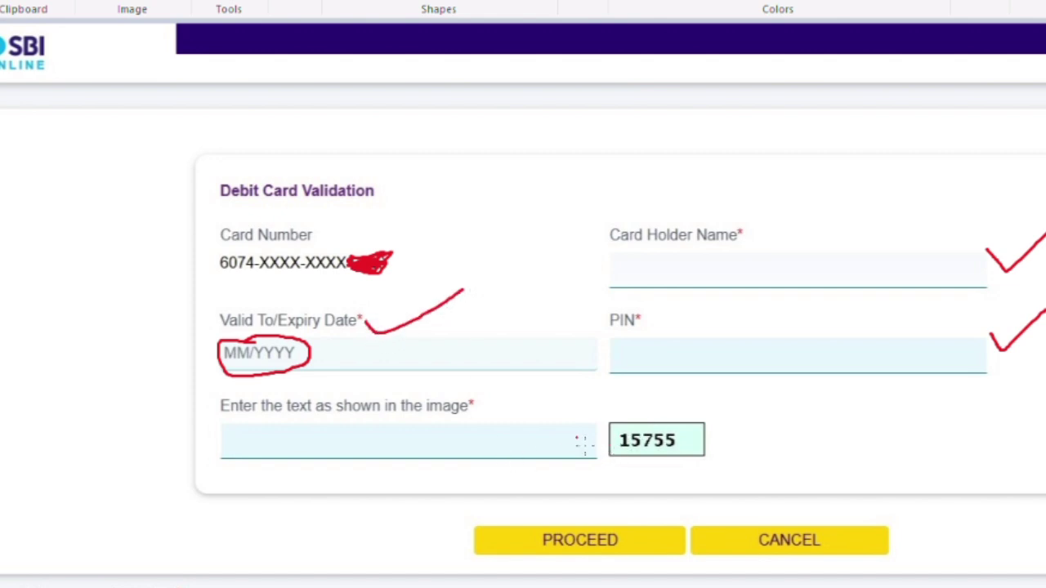
pyautogui.moveTo(711, 436); pyautogui.dragTo(769, 407)
pyautogui.moveTo(331, 446); pyautogui.dragTo(395, 431)
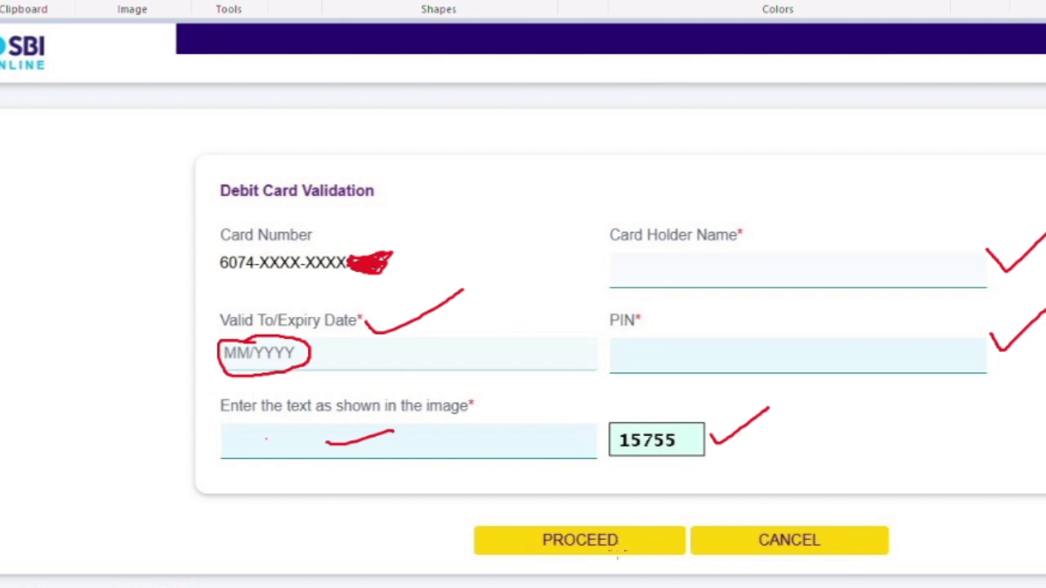
pyautogui.moveTo(599, 543); pyautogui.dragTo(650, 508)
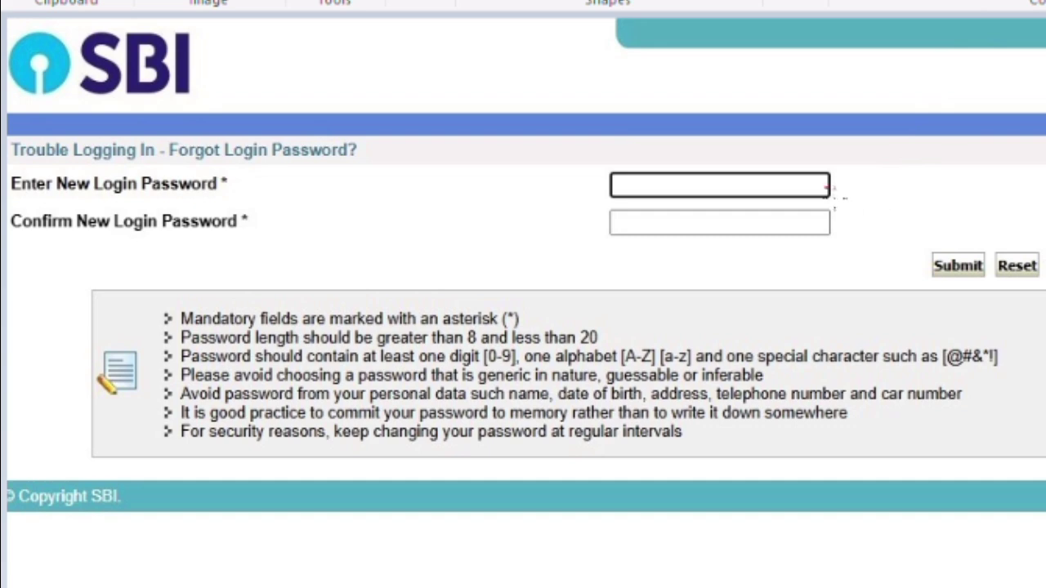
# Draw red check marks beside both new login password fields and the mandatory-field, password length and required-character rules.
pyautogui.moveTo(839, 183)
pyautogui.mouseDown()
pyautogui.moveTo(846, 192)
pyautogui.moveTo(978, 129)
pyautogui.mouseUp()
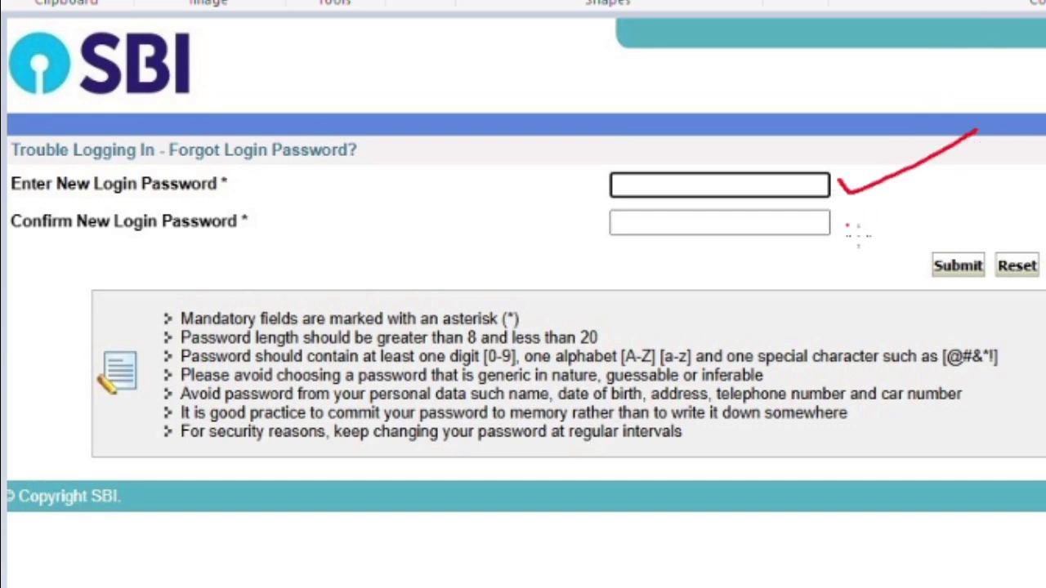
pyautogui.moveTo(849, 225)
pyautogui.mouseDown()
pyautogui.moveTo(887, 233)
pyautogui.moveTo(961, 188)
pyautogui.mouseUp()
pyautogui.moveTo(522, 321)
pyautogui.mouseDown()
pyautogui.moveTo(531, 328)
pyautogui.moveTo(602, 293)
pyautogui.mouseUp()
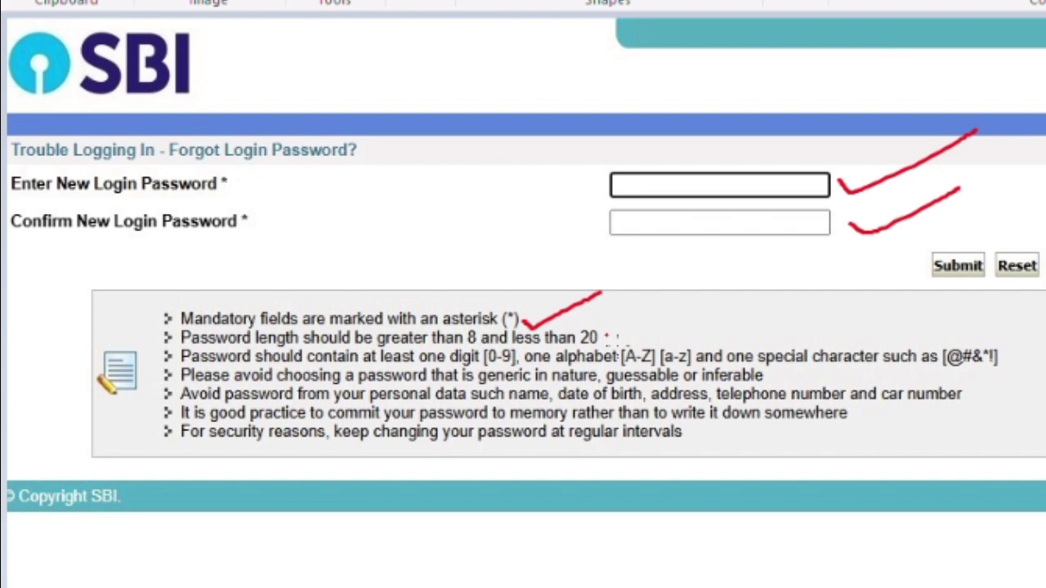
pyautogui.moveTo(606, 335); pyautogui.dragTo(682, 298)
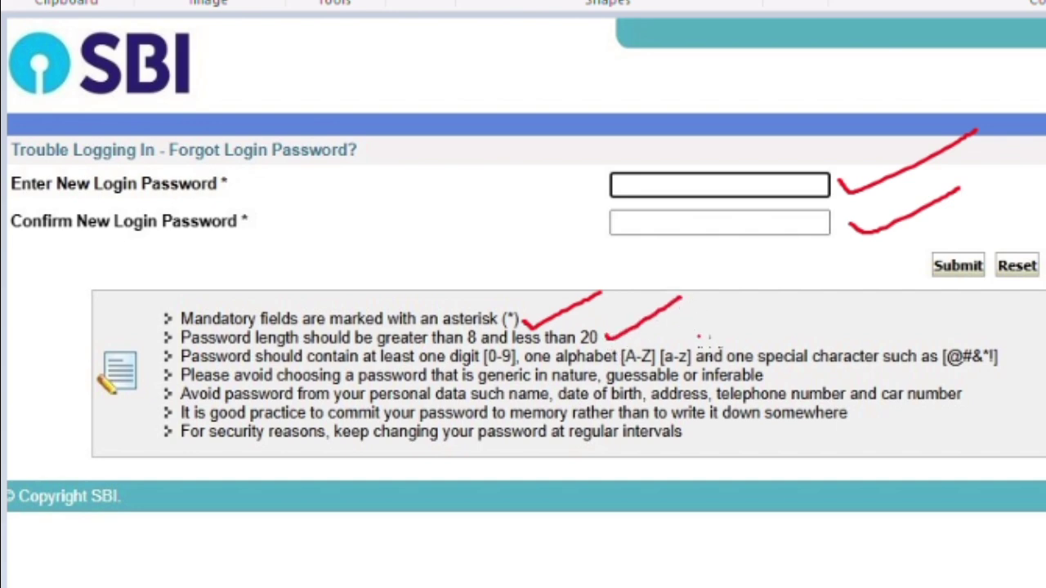
pyautogui.moveTo(1000, 352)
pyautogui.mouseDown()
pyautogui.moveTo(1010, 370)
pyautogui.moveTo(1045, 335)
pyautogui.mouseUp()
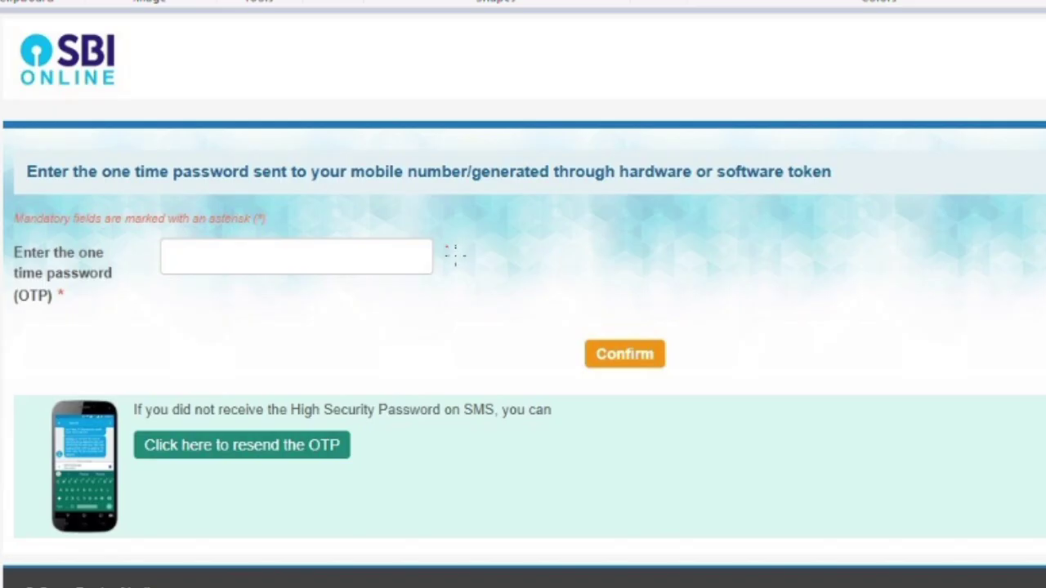
# Draw red check marks beside the OTP entry field and Confirm button on the password reset's final screenshot.
pyautogui.moveTo(455, 255)
pyautogui.mouseDown()
pyautogui.moveTo(511, 253)
pyautogui.moveTo(549, 233)
pyautogui.mouseUp()
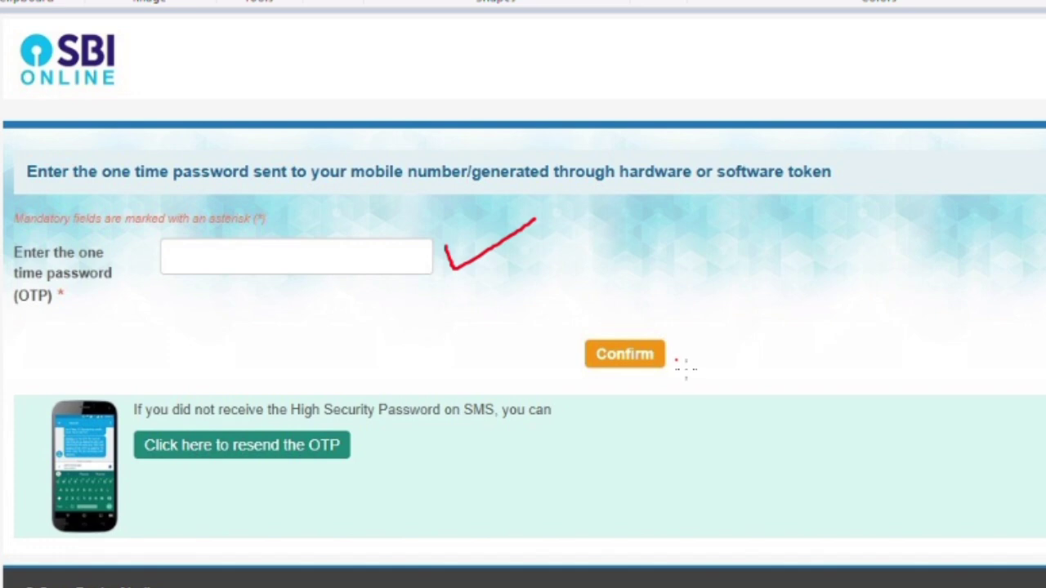
pyautogui.moveTo(674, 353)
pyautogui.mouseDown()
pyautogui.moveTo(740, 342)
pyautogui.moveTo(789, 314)
pyautogui.mouseUp()
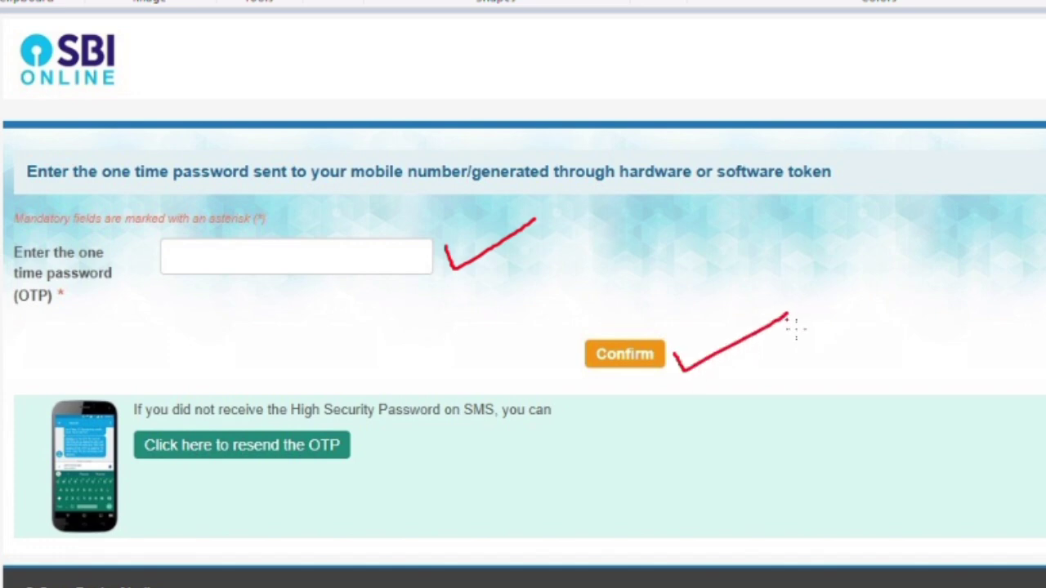